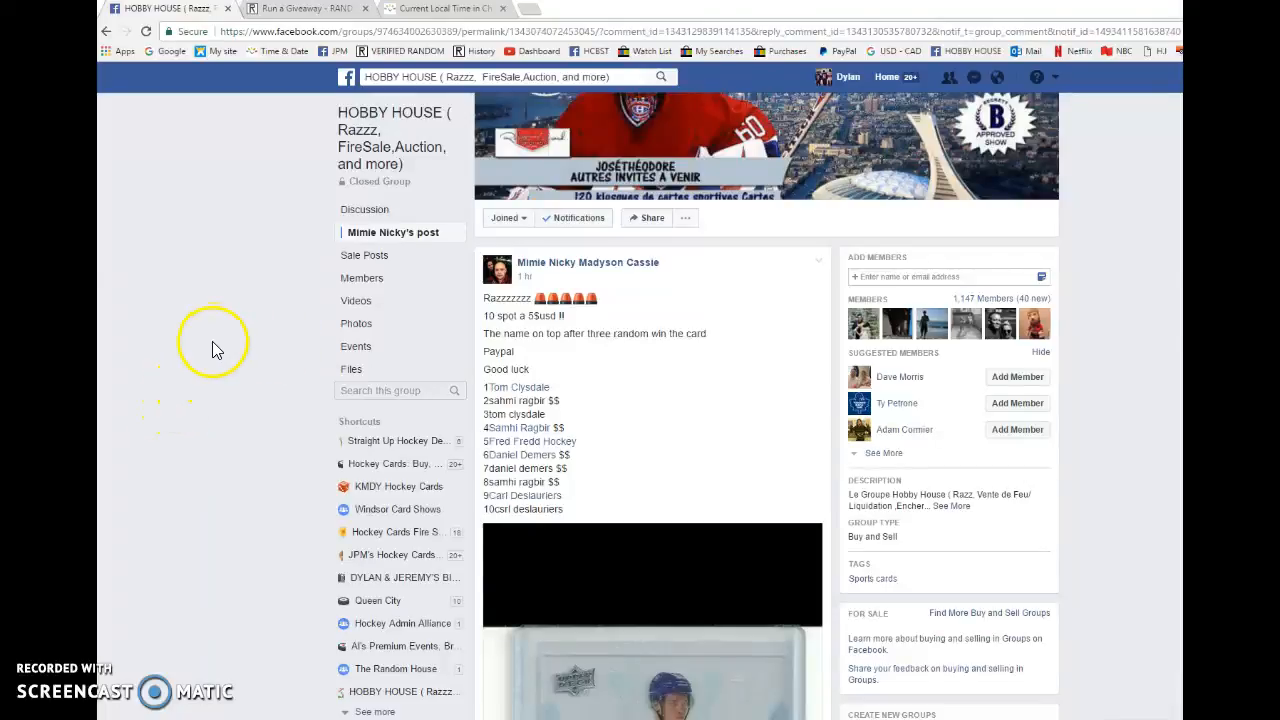
pyautogui.scroll(-3, 660, 420)
pyautogui.scroll(-3, 660, 420)
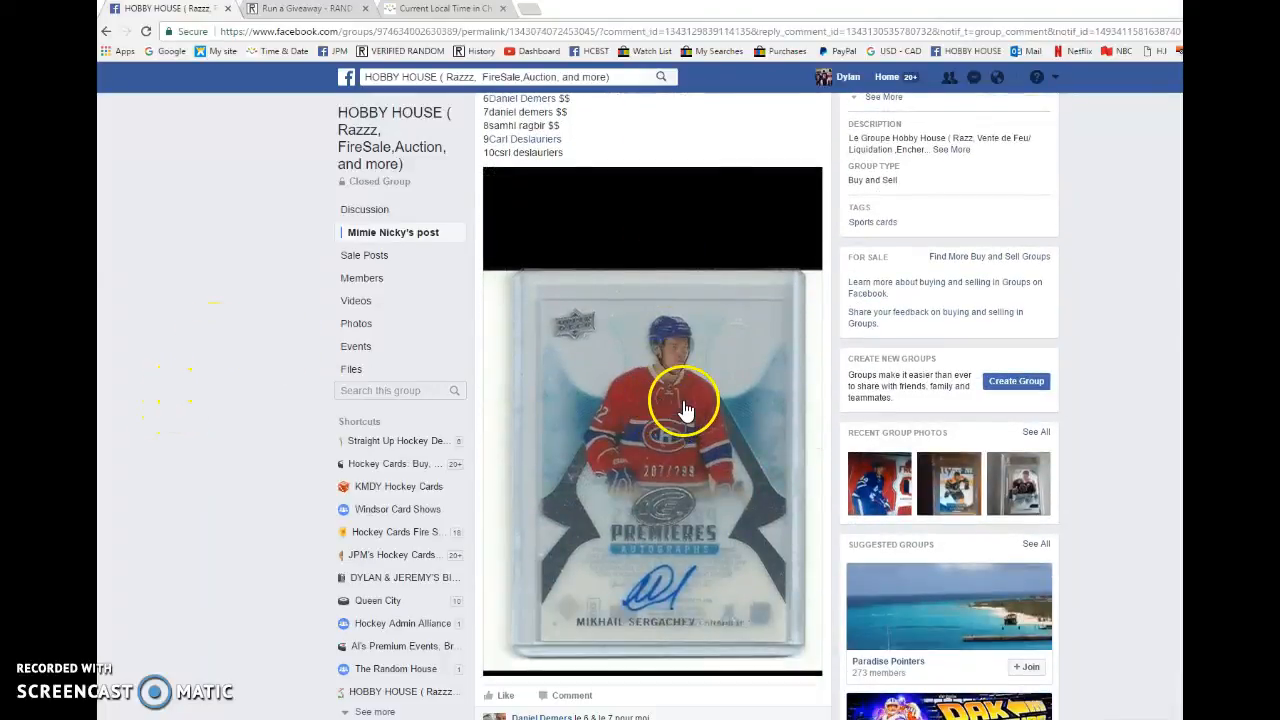
pyautogui.scroll(3, 686, 406)
pyautogui.scroll(3, 600, 380)
# Select the ten numbered raffle entries in the post and start a capitalised LIVE comment.
pyautogui.moveTo(484, 316); pyautogui.dragTo(599, 438)
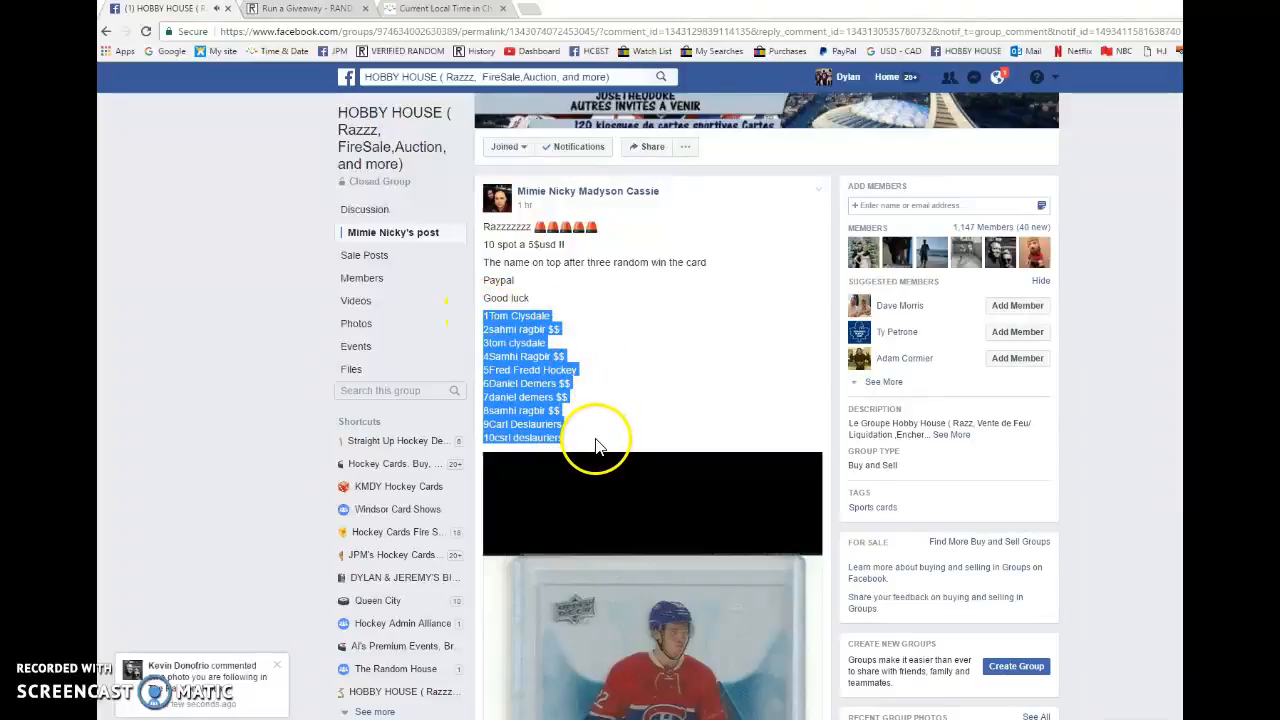
pyautogui.scroll(-5, 660, 316)
pyautogui.scroll(-5, 660, 400)
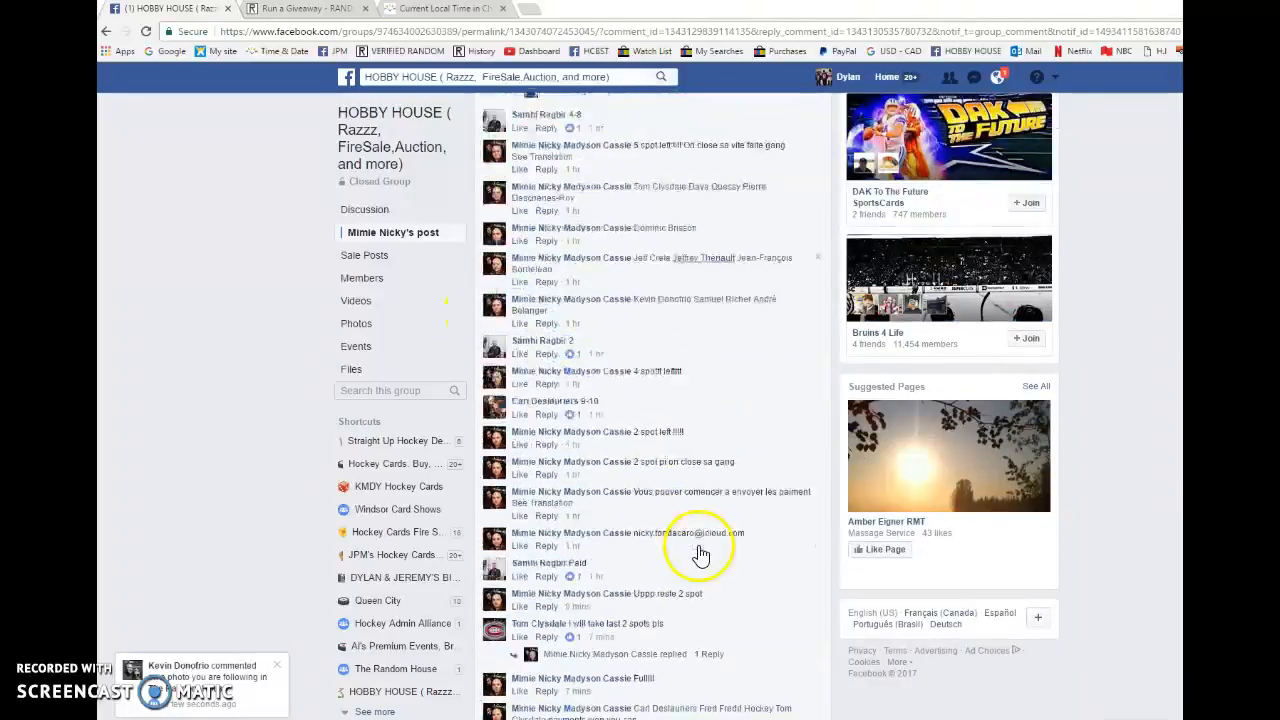
pyautogui.scroll(-3, 640, 500)
pyautogui.click(628, 668)
pyautogui.press('capslock')
pyautogui.write('LIV')
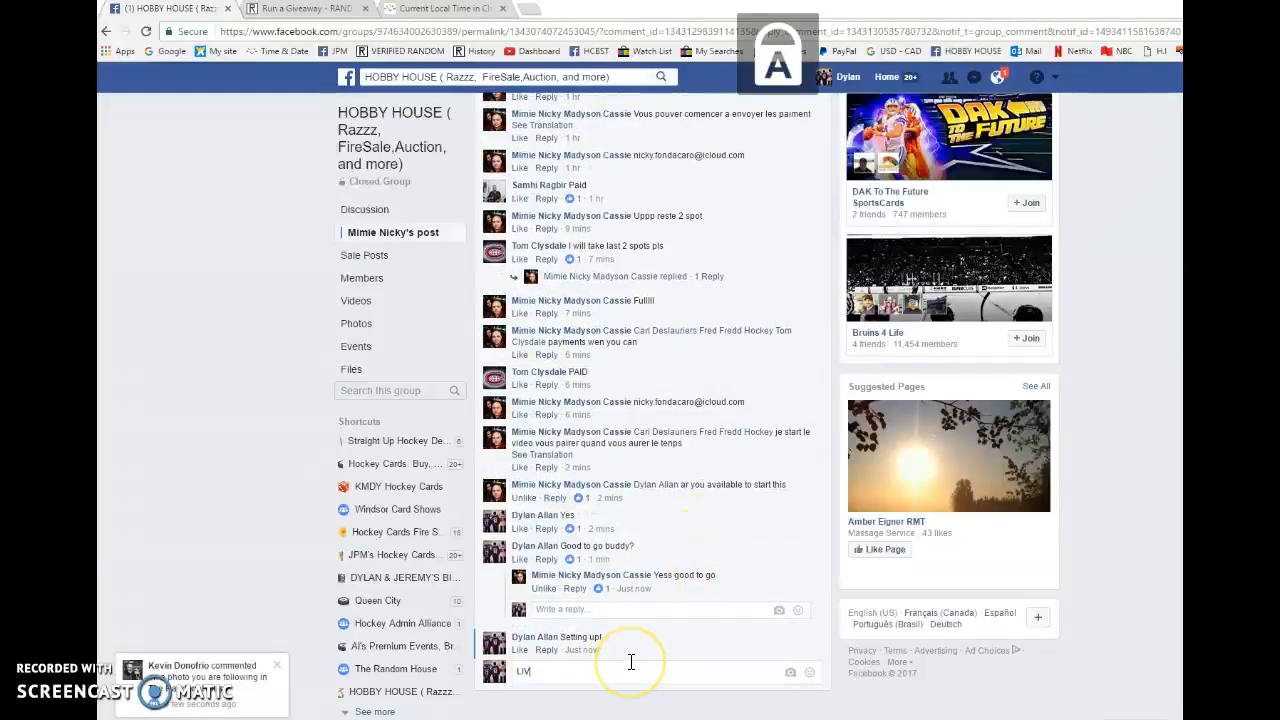
pyautogui.write('E')
# Post the LIVE comment, paste the ten entries into the giveaway and run rounds one and two.
pyautogui.press('Return')
pyautogui.click(305, 8)
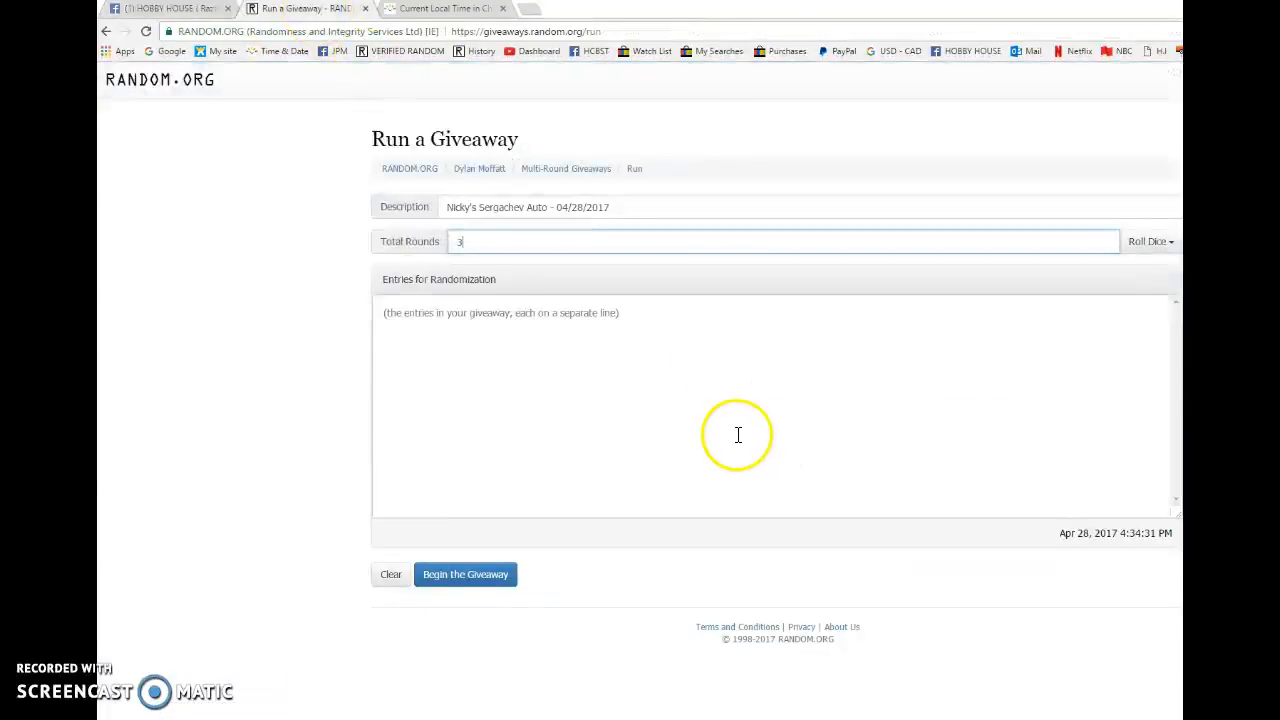
pyautogui.click(734, 431)
pyautogui.hotkey('ctrl', 'v')
pyautogui.click(472, 577)
pyautogui.click(889, 269)
pyautogui.click(449, 574)
# Post the round 2 timestamp as a Facebook comment and check the full-screen local clock.
pyautogui.moveTo(382, 459); pyautogui.dragTo(514, 535)
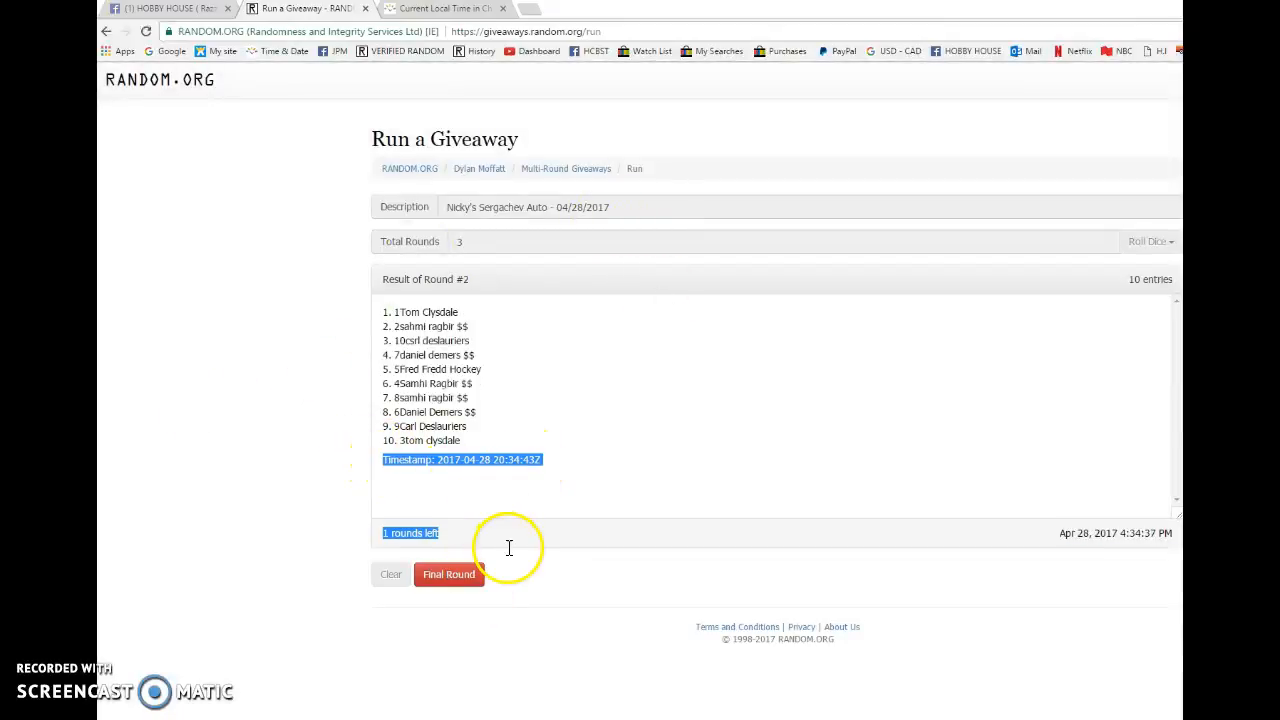
pyautogui.click(165, 17)
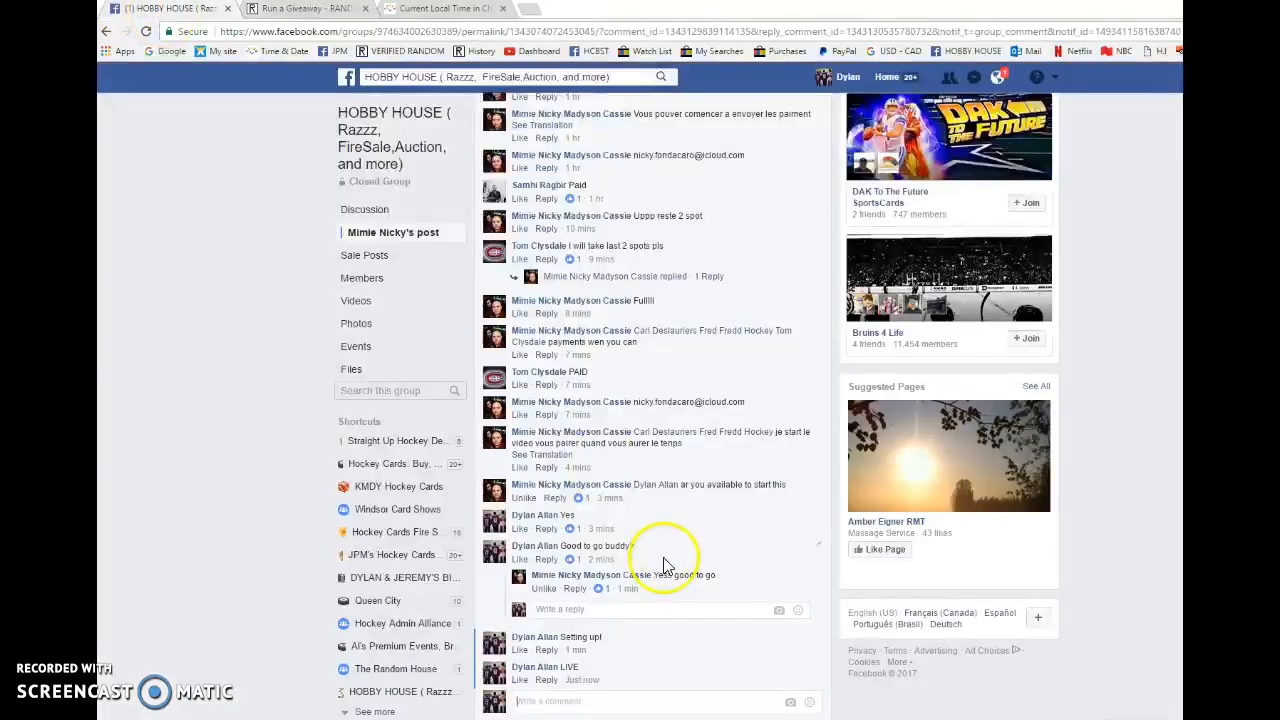
pyautogui.hotkey('ctrl', 'v')
pyautogui.press('Return')
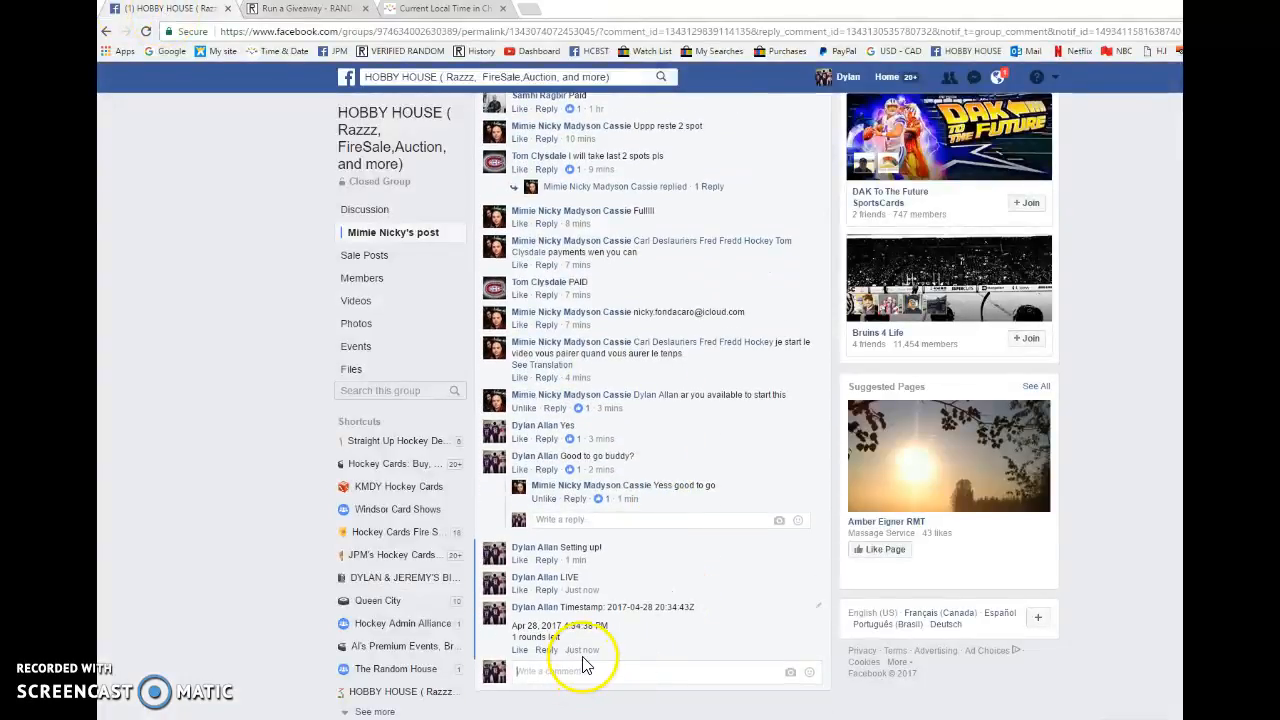
pyautogui.click(453, 14)
pyautogui.click(375, 300)
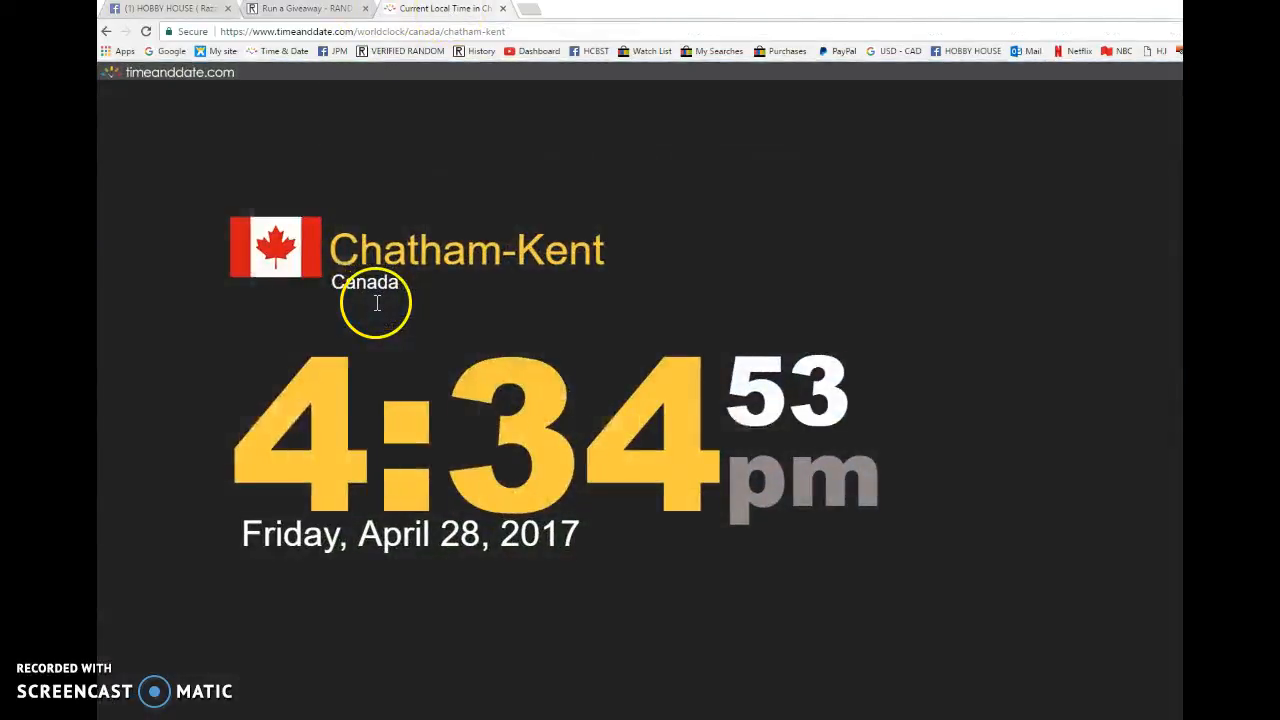
# Run the final round, highlight the winner and copy the timestamp, verification code and completion lines.
pyautogui.click(305, 8)
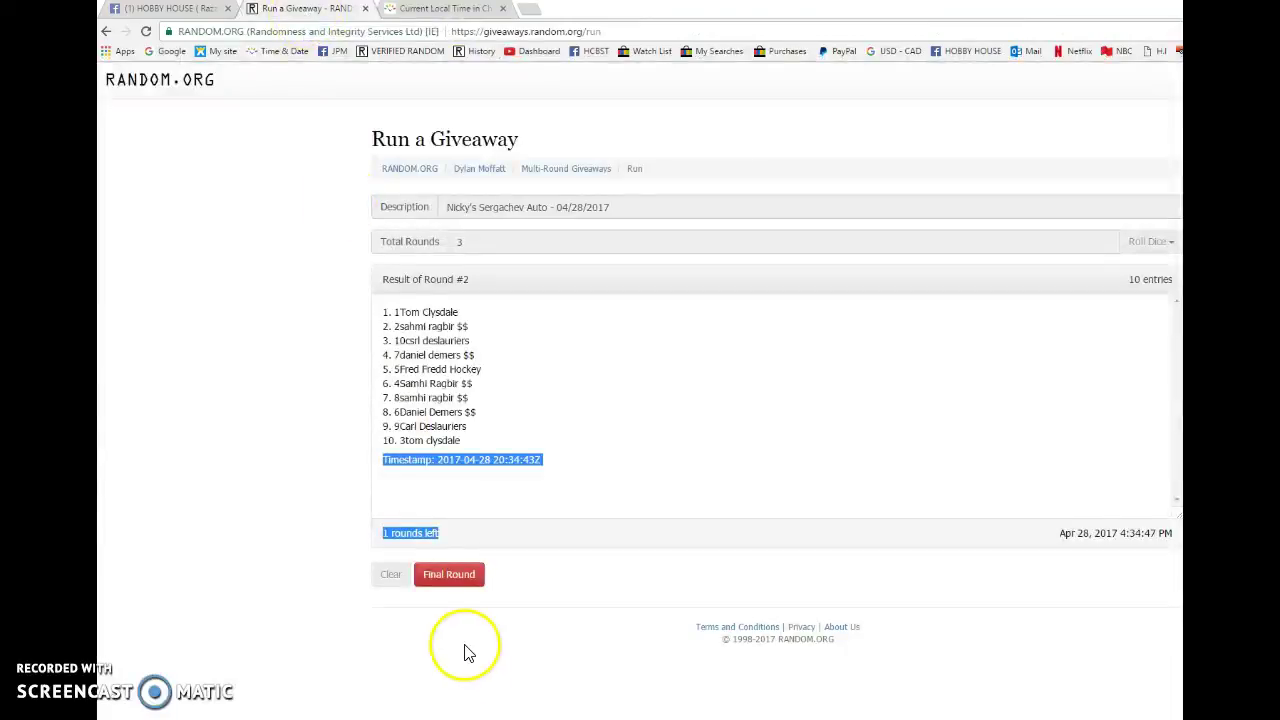
pyautogui.click(449, 574)
pyautogui.click(528, 340)
pyautogui.moveTo(480, 312); pyautogui.dragTo(338, 307)
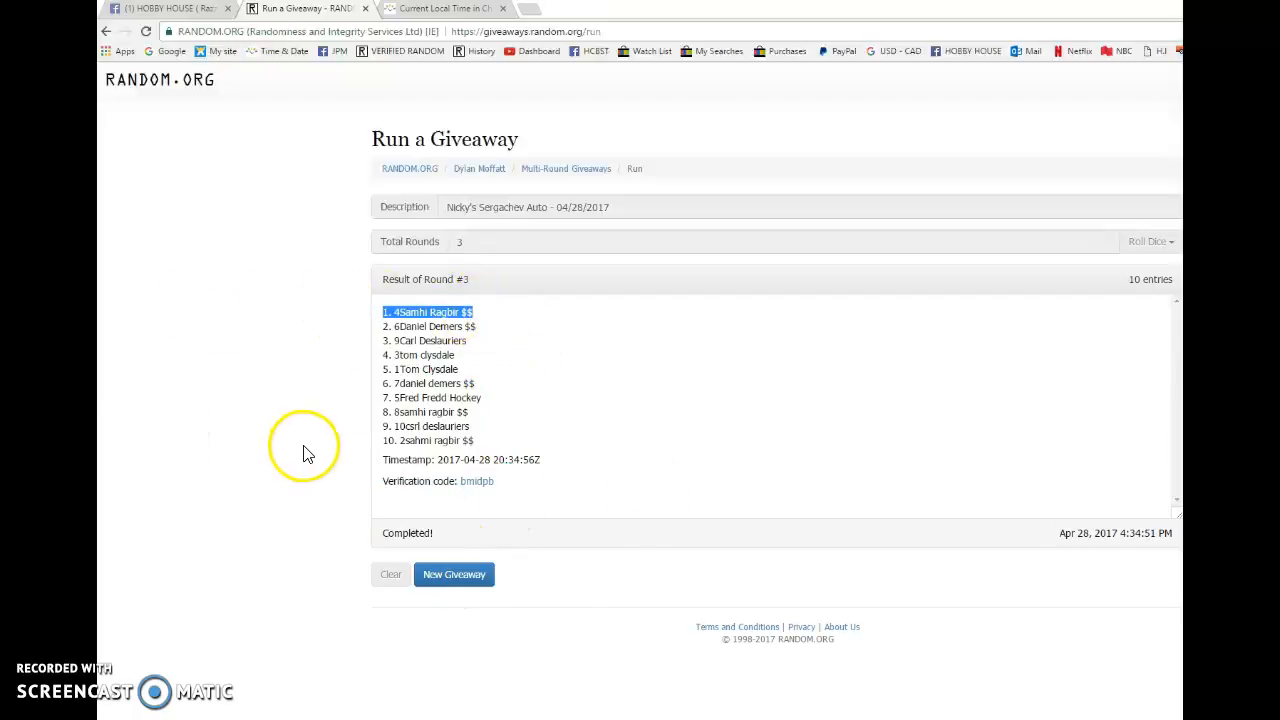
pyautogui.moveTo(382, 459); pyautogui.dragTo(474, 542)
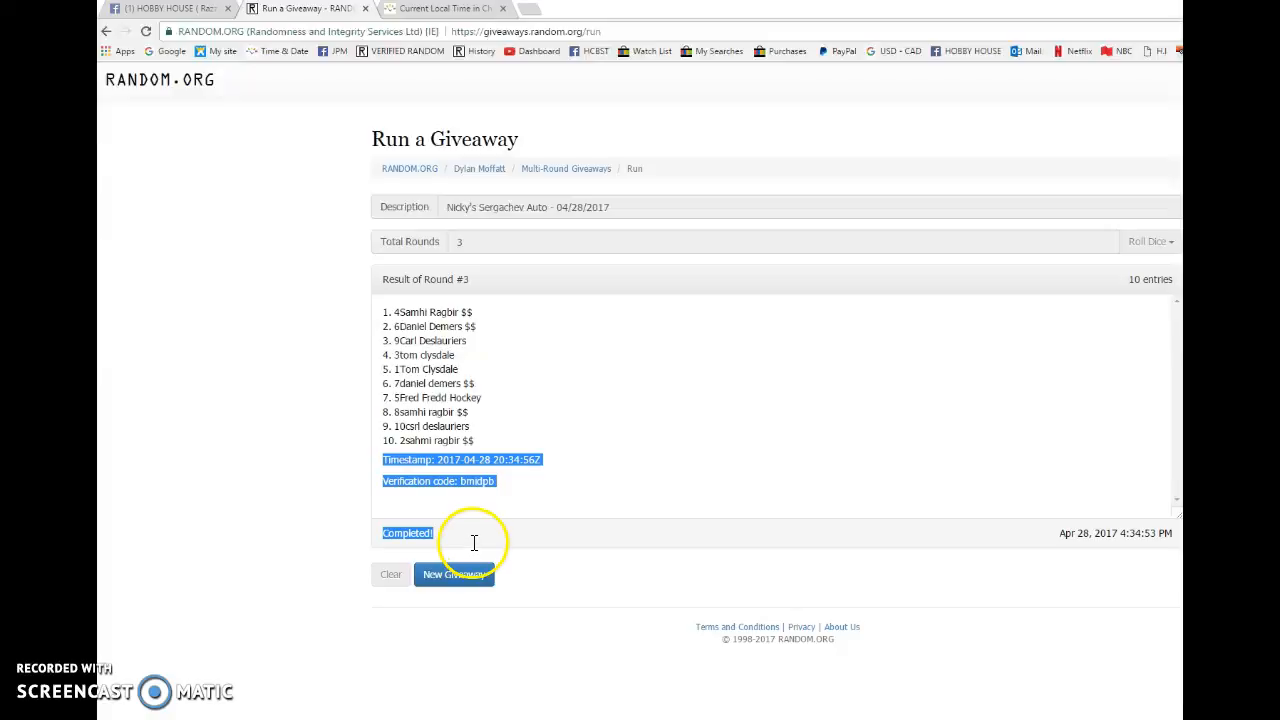
pyautogui.rightClick(540, 455)
pyautogui.click(562, 472)
# Post the final results as a Facebook comment and check the current time on the clock.
pyautogui.click(200, 14)
pyautogui.hotkey('ctrl', 'v')
pyautogui.press('Return')
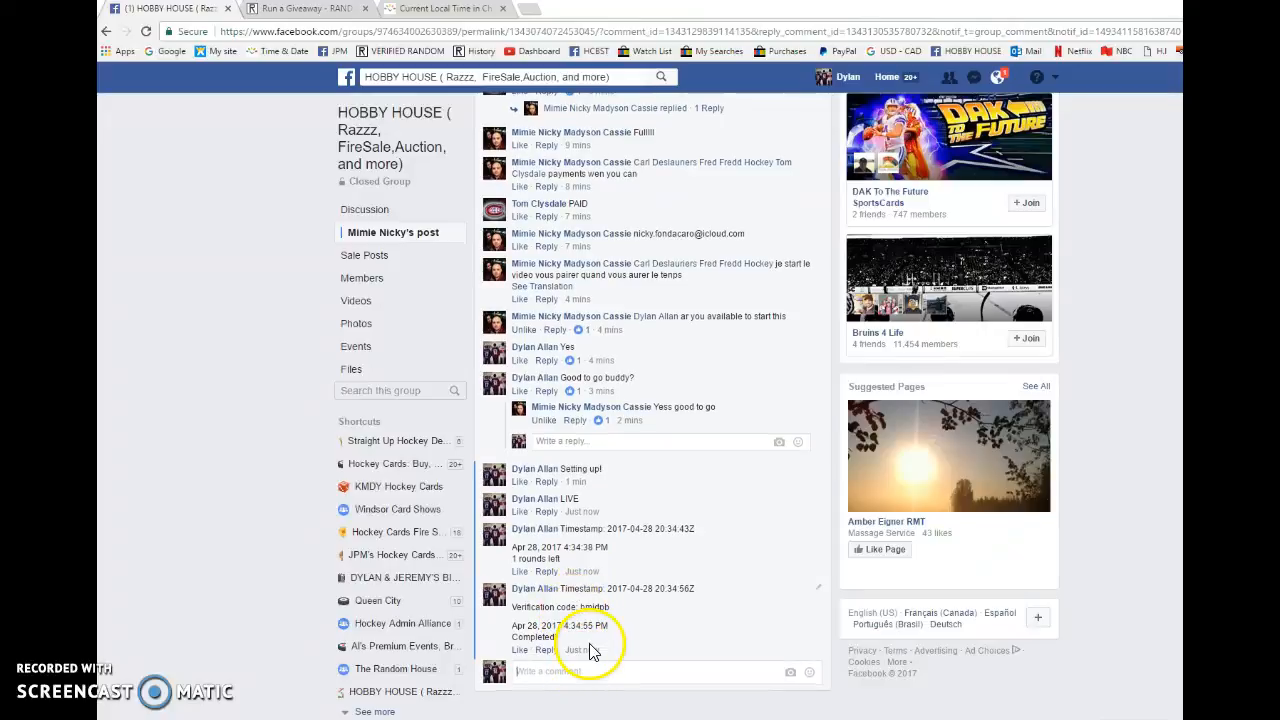
pyautogui.click(425, 10)
pyautogui.moveTo(235, 360); pyautogui.dragTo(720, 560)
pyautogui.click(955, 425)
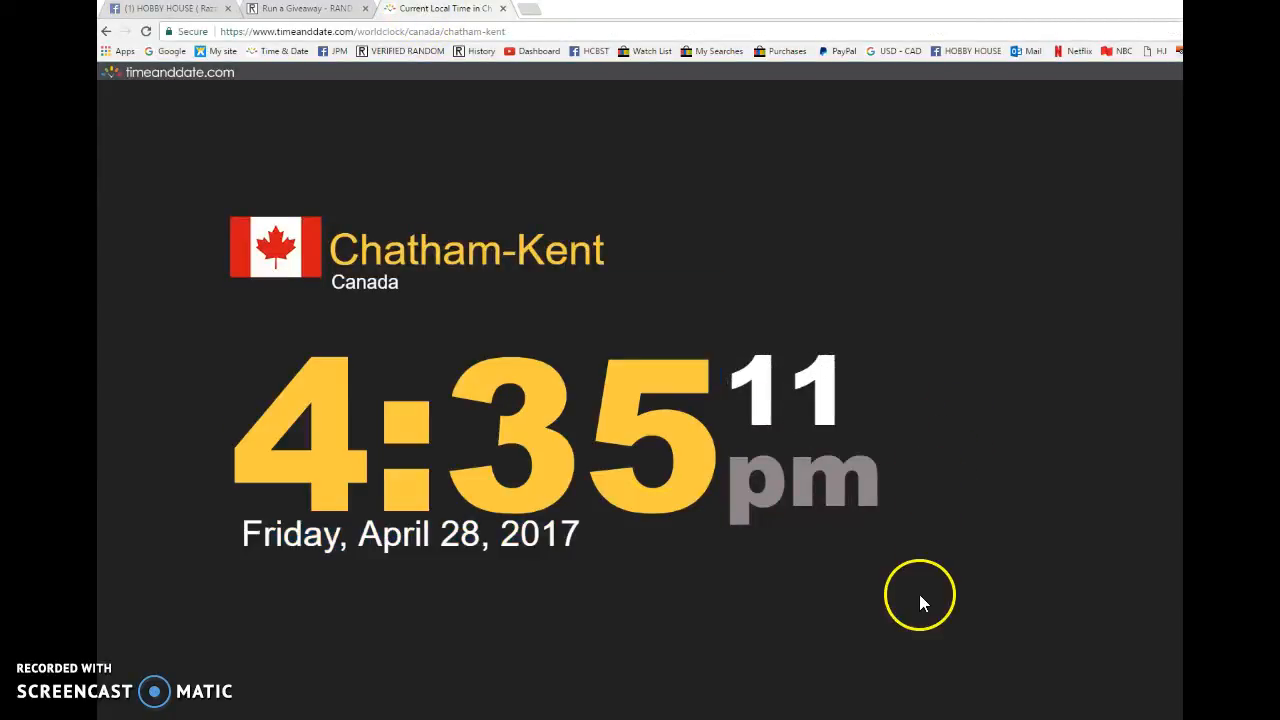
# Highlight the winning entry on the results page again and post the DONE comment in the thread.
pyautogui.click(300, 8)
pyautogui.click(470, 305)
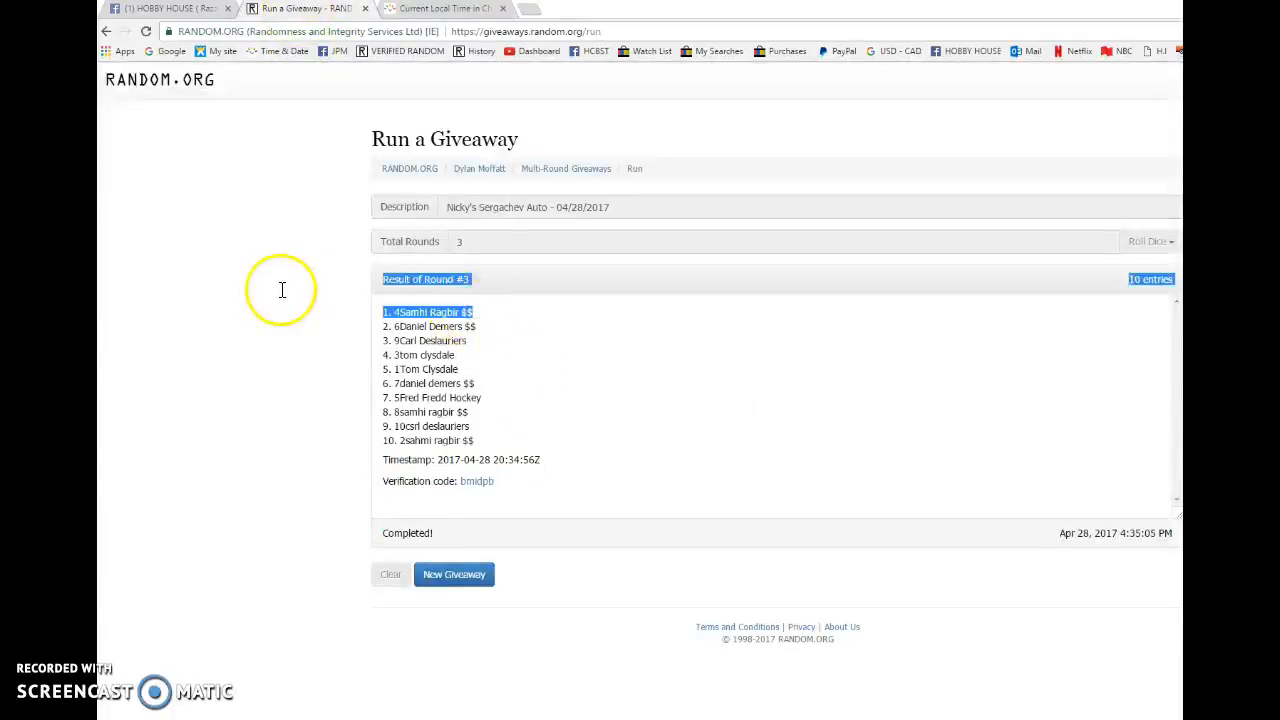
pyautogui.moveTo(472, 312); pyautogui.dragTo(380, 312)
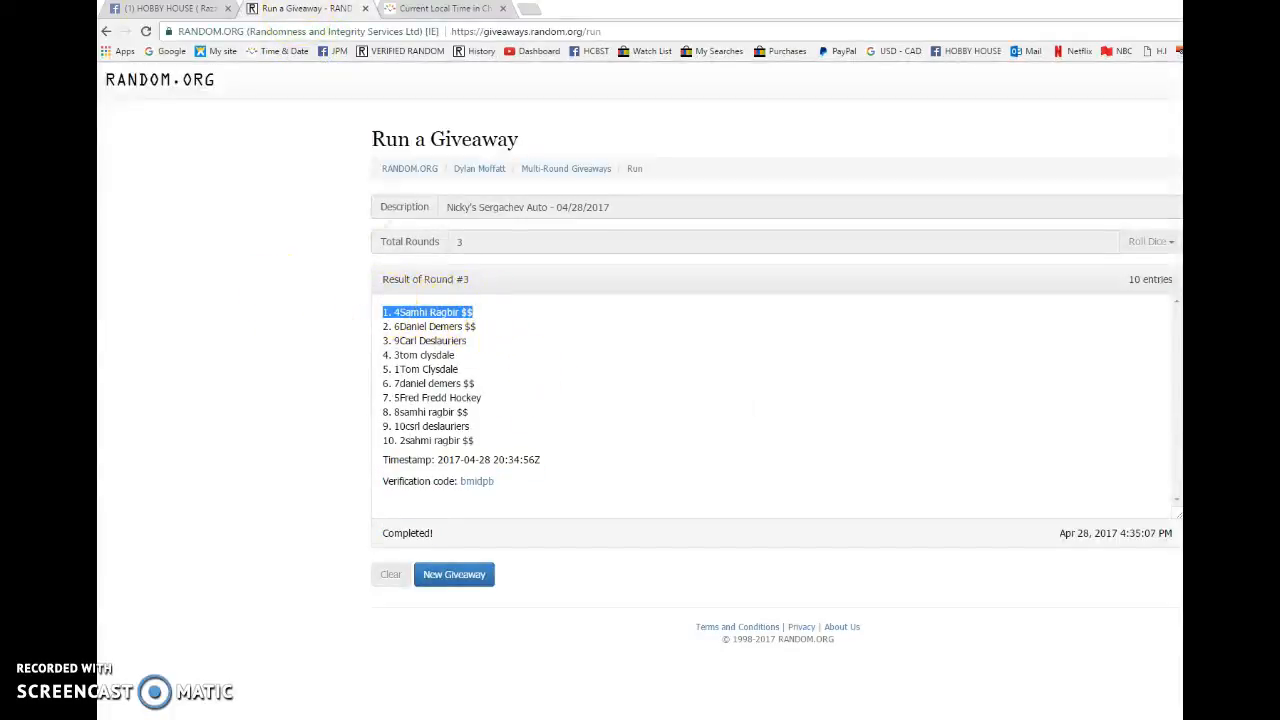
pyautogui.click(170, 10)
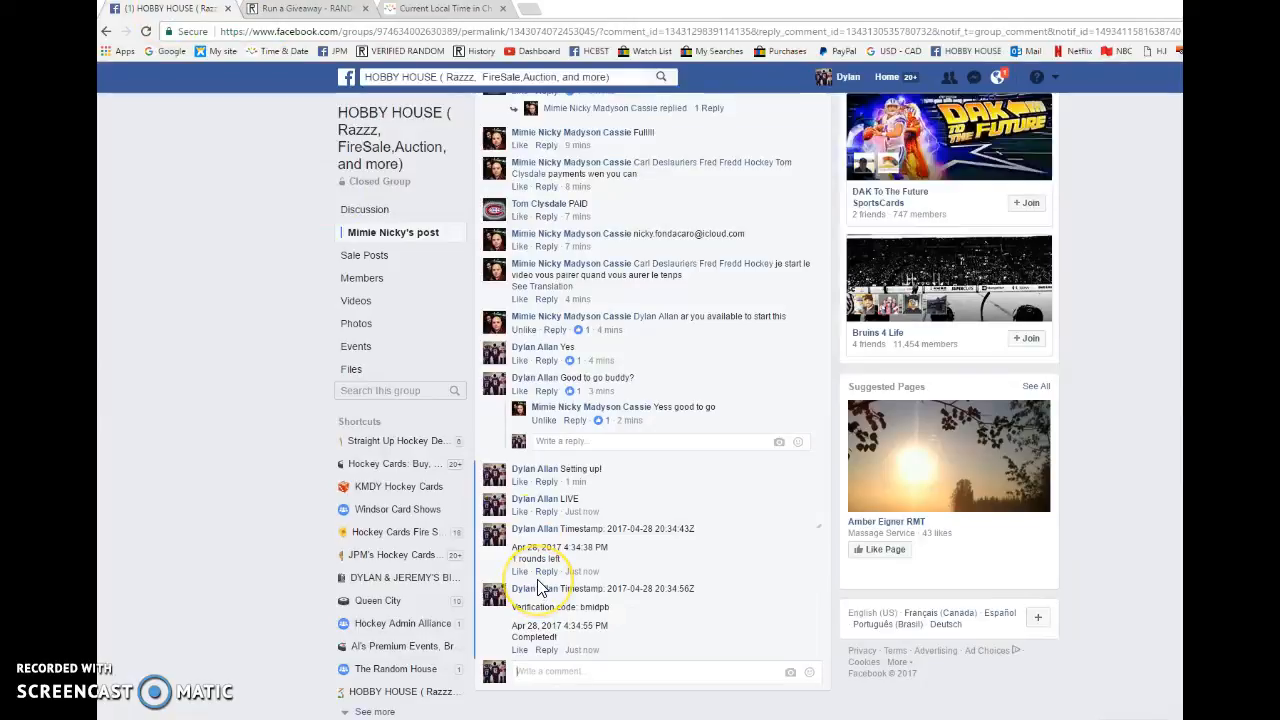
pyautogui.write('DONE')
pyautogui.press('Return')
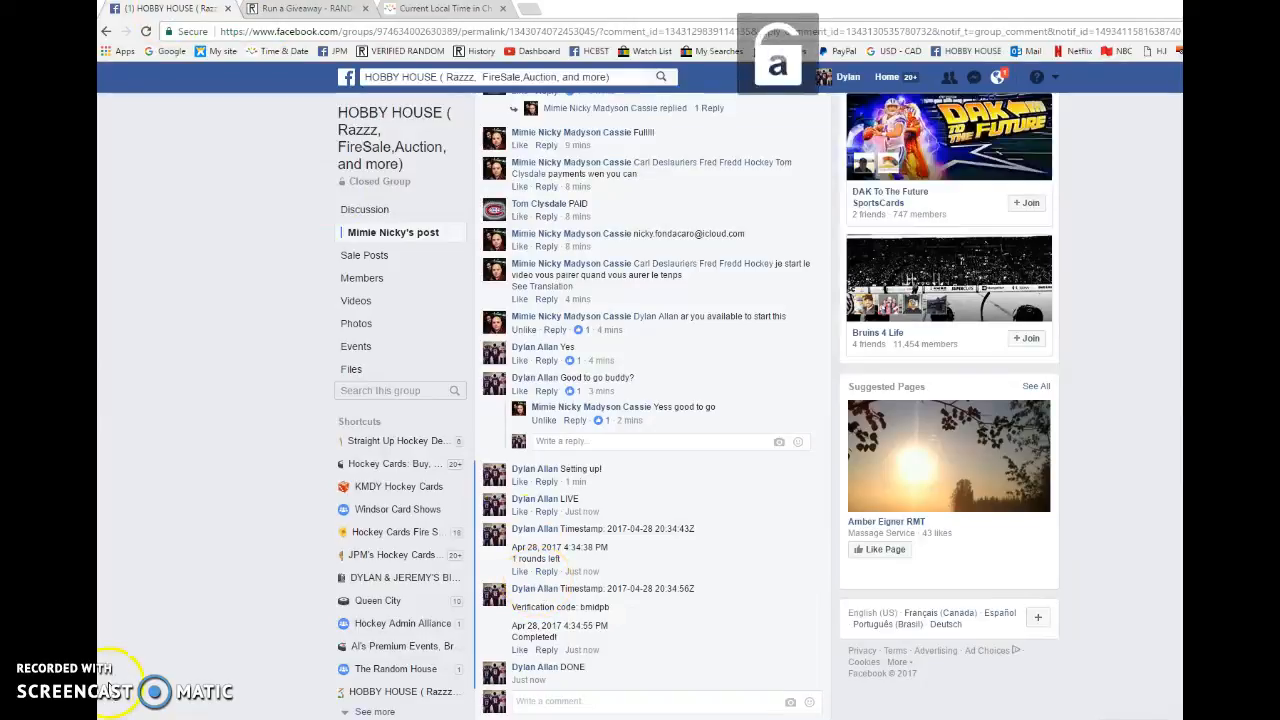